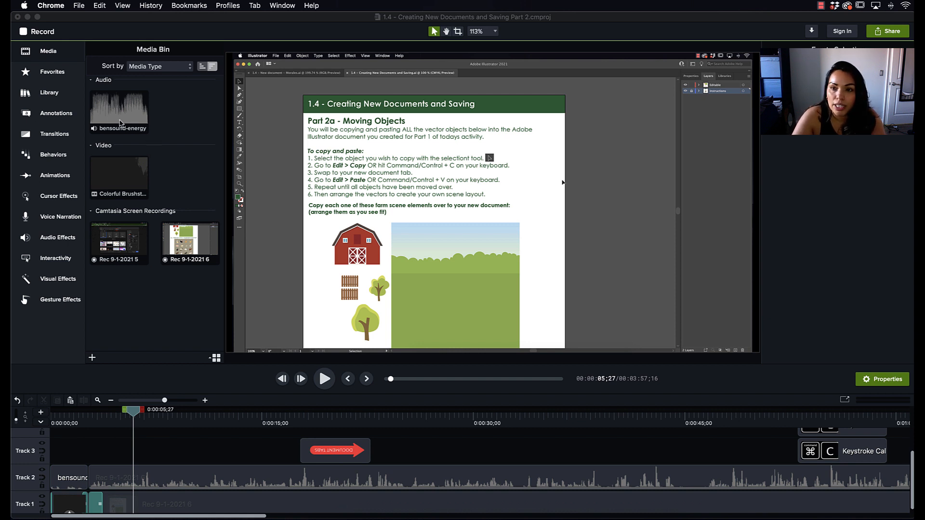
Show the quiz track and preview the opening title and its fade into the screen recording, ending at 0:00:03;08
mouse_move(133, 410)
left_mouse_down()
mouse_move(50, 419)
mouse_move(77, 404)
left_mouse_up()
left_click(39, 421)
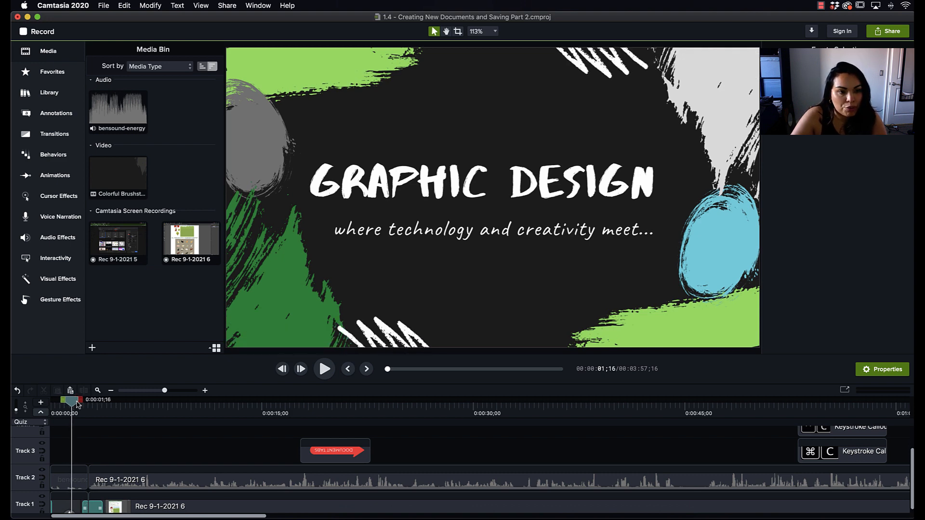
left_click_drag(77, 403, 90, 404)
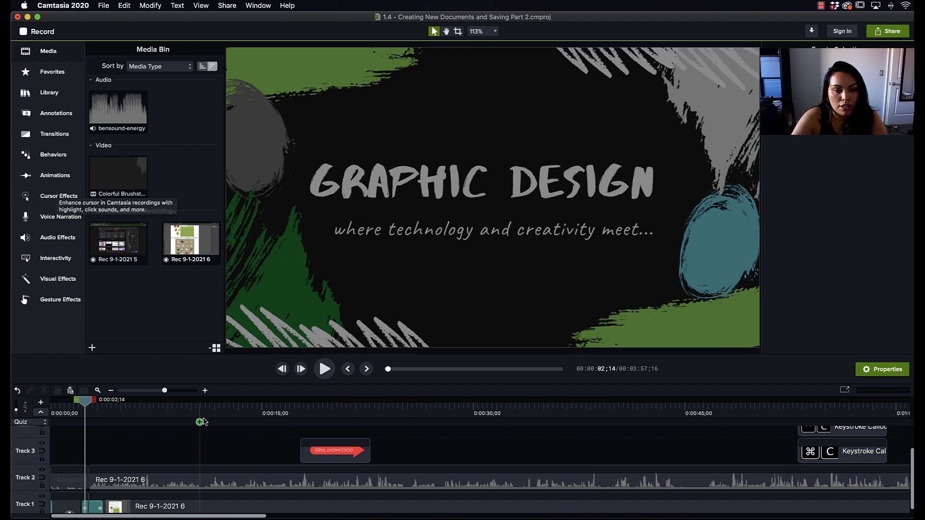
left_click_drag(86, 402, 97, 403)
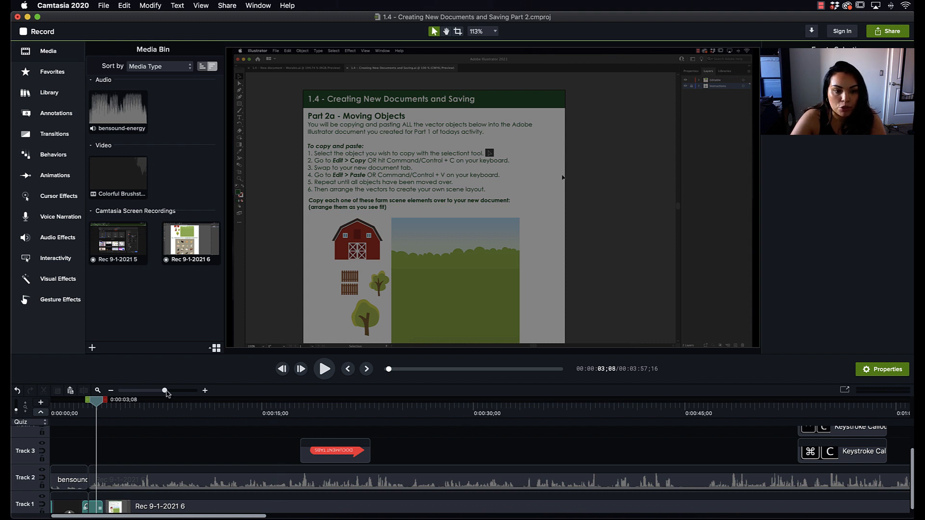
Select the quiet section of the timeline from 0:00:44;12 to 0:00:46;23 and view its range deletion options without applying one
left_click_drag(165, 390, 171, 391)
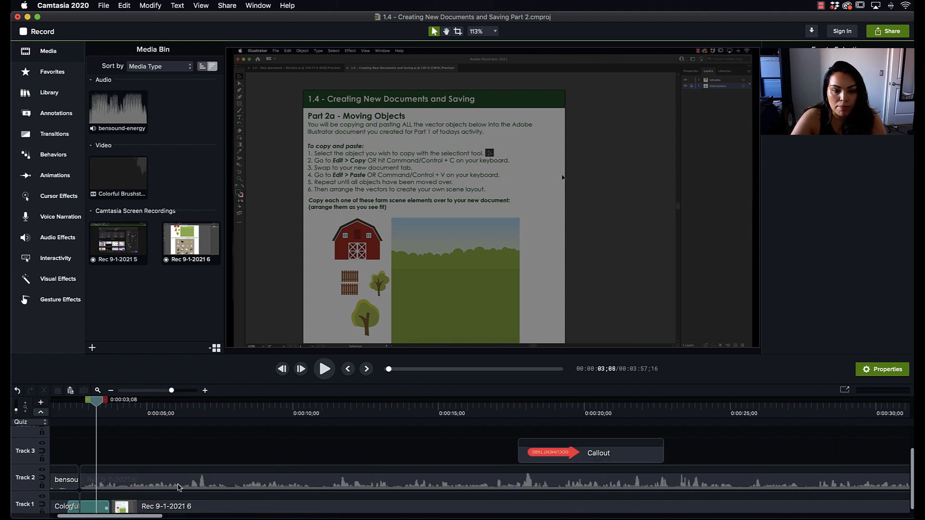
left_click_drag(161, 517, 218, 517)
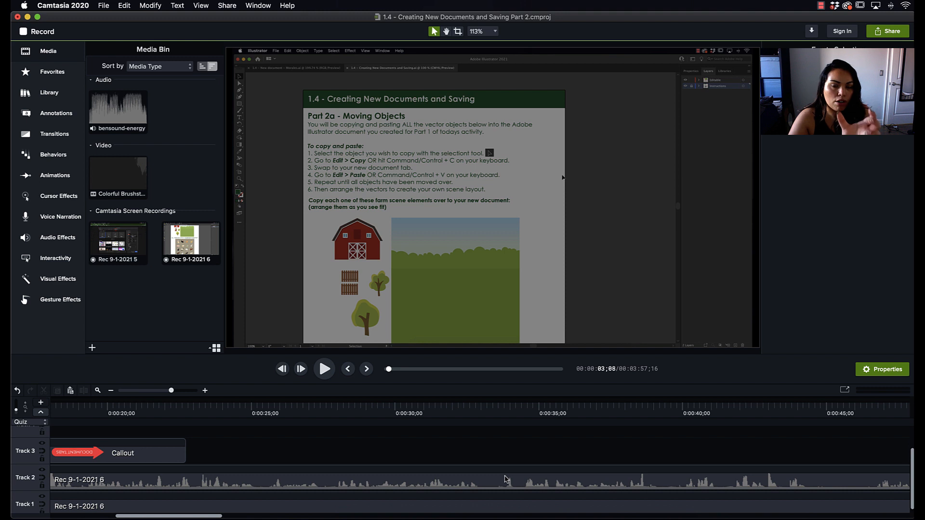
scroll(504, 480, "right", 1)
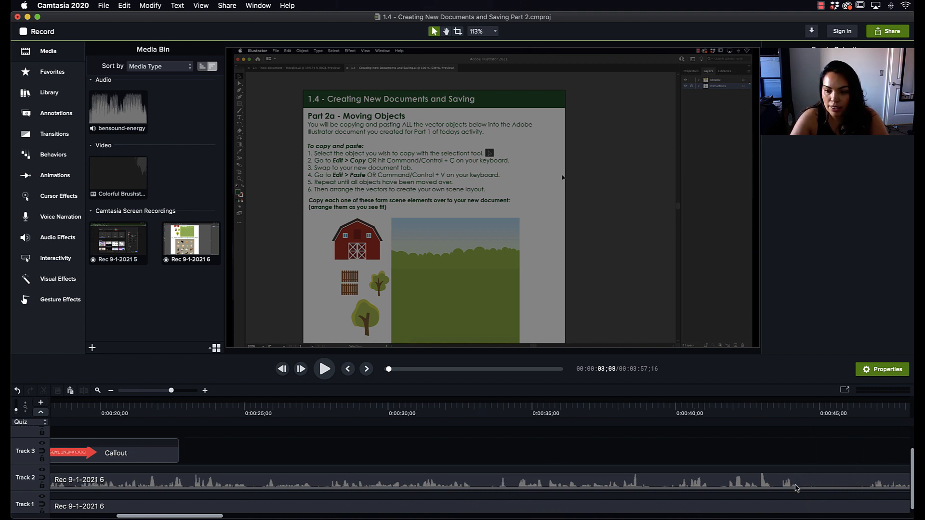
left_click(802, 412)
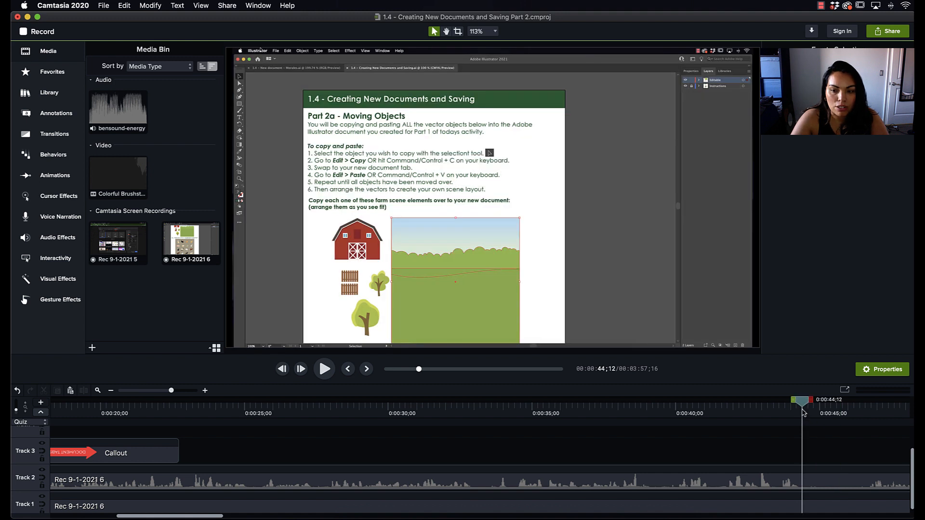
left_click_drag(813, 402, 880, 403)
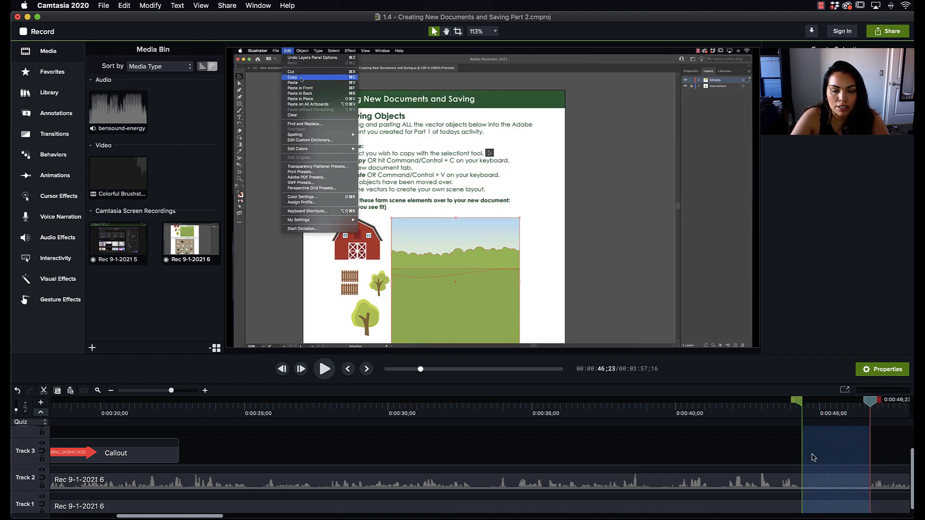
right_click(823, 446)
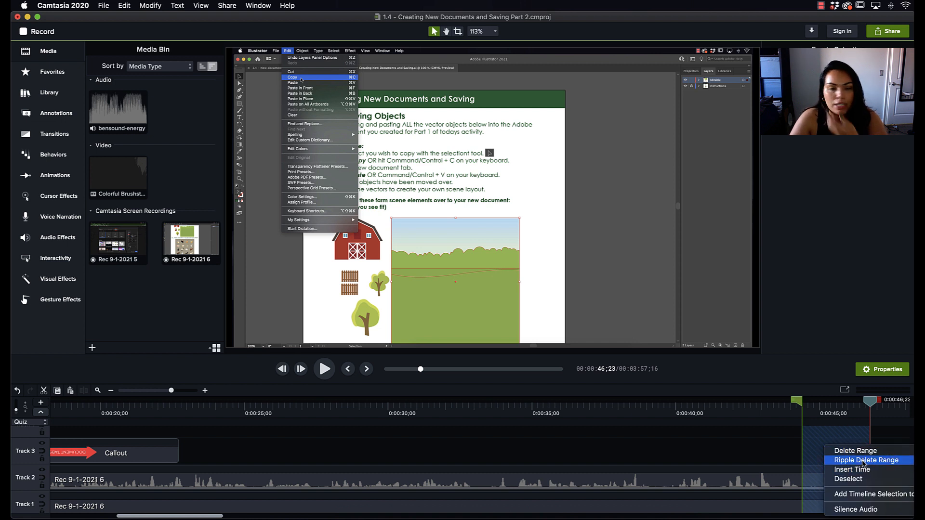
left_click(714, 459)
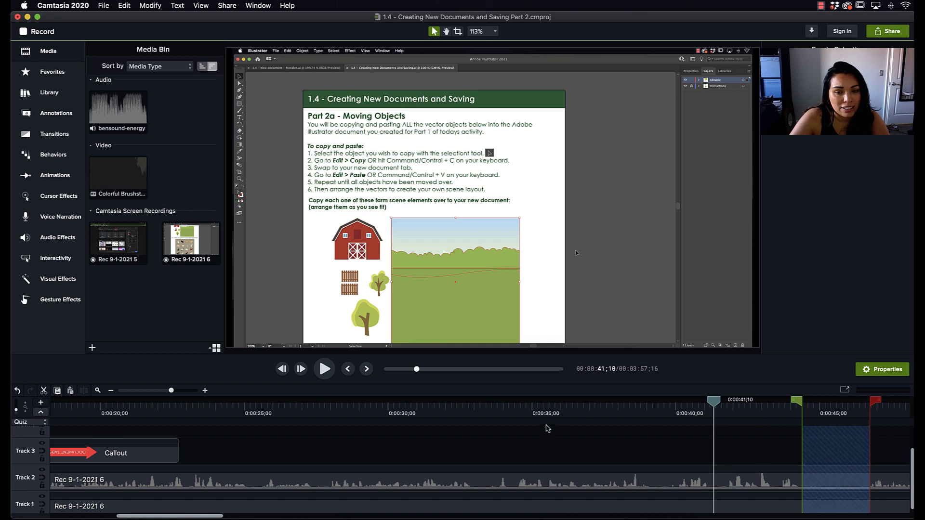
Preview the Document Tabs callout on Track 3 from just before its start to past its end
scroll(537, 447, "left", 2)
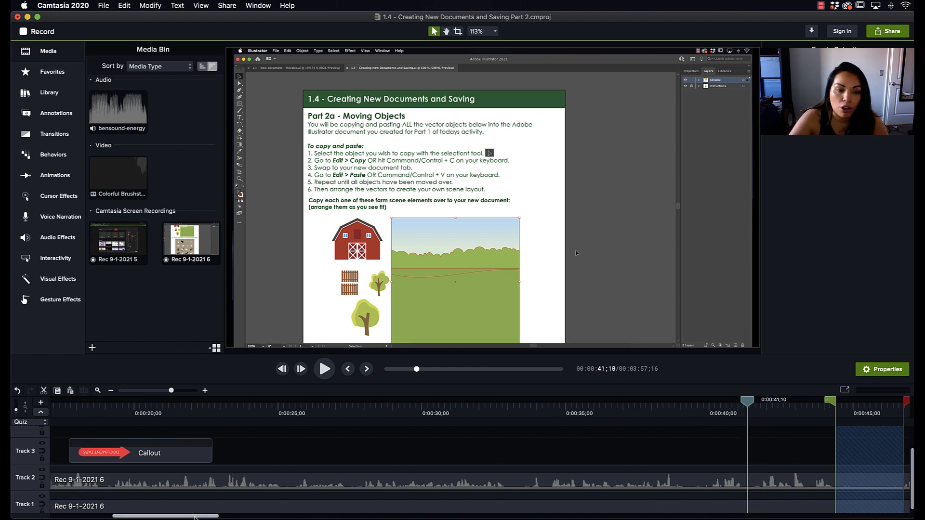
scroll(193, 516, "left", 8)
scroll(161, 517, "left", 5)
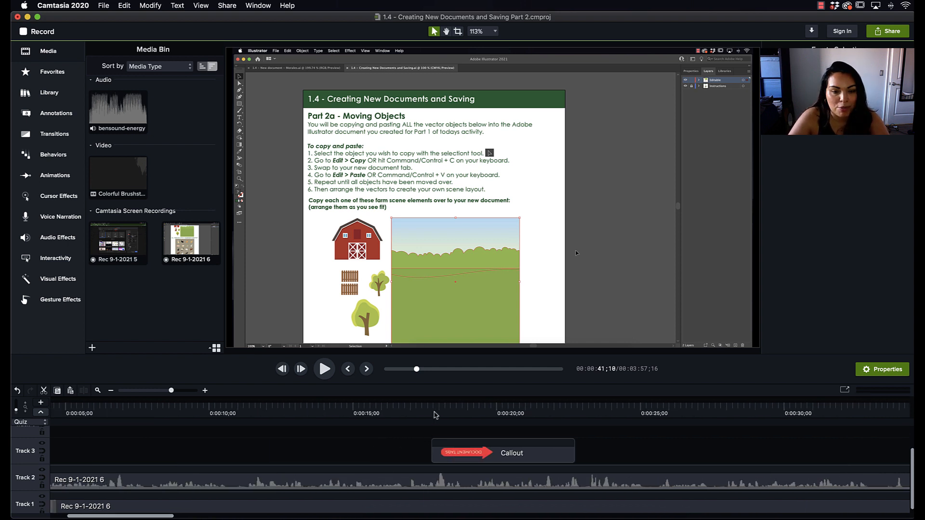
scroll(416, 439, "right", 1)
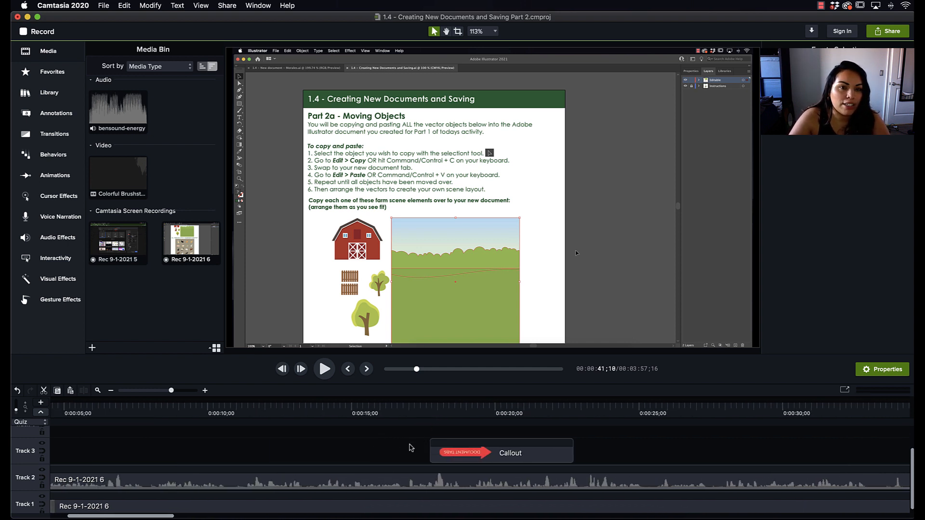
left_click(427, 409)
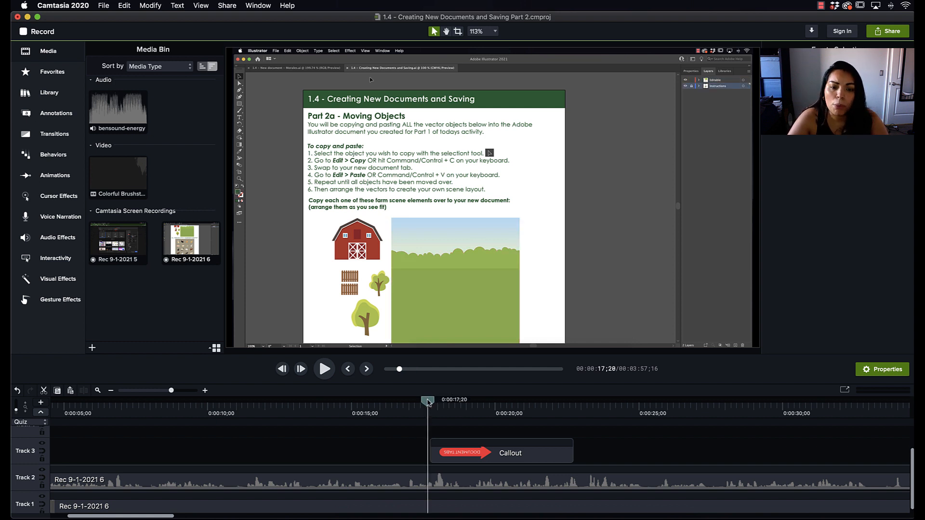
left_click_drag(427, 403, 436, 402)
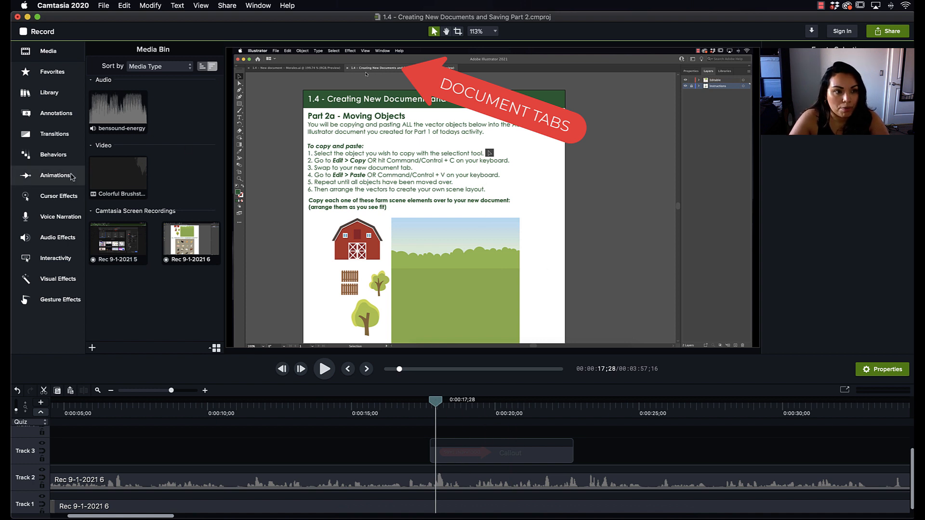
scroll(471, 455, "right", 3)
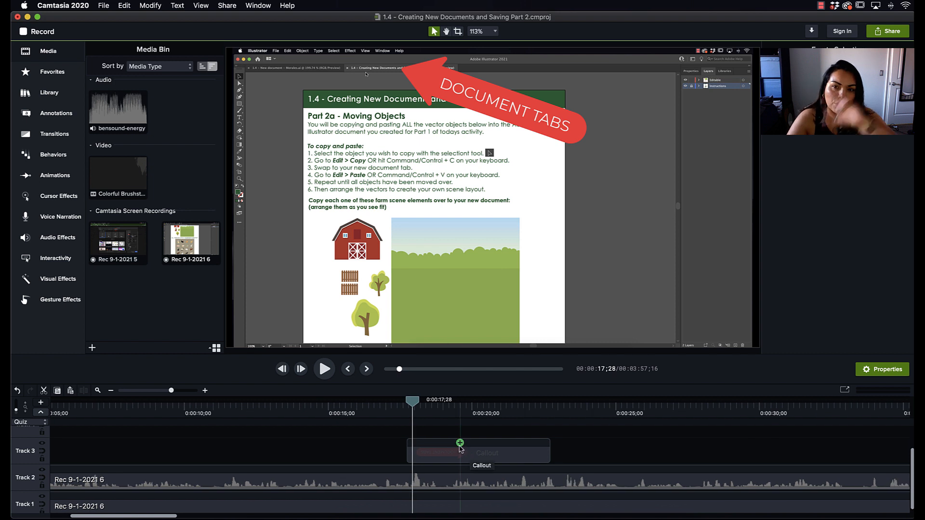
left_click_drag(413, 400, 701, 399)
scroll(750, 464, "right", 10)
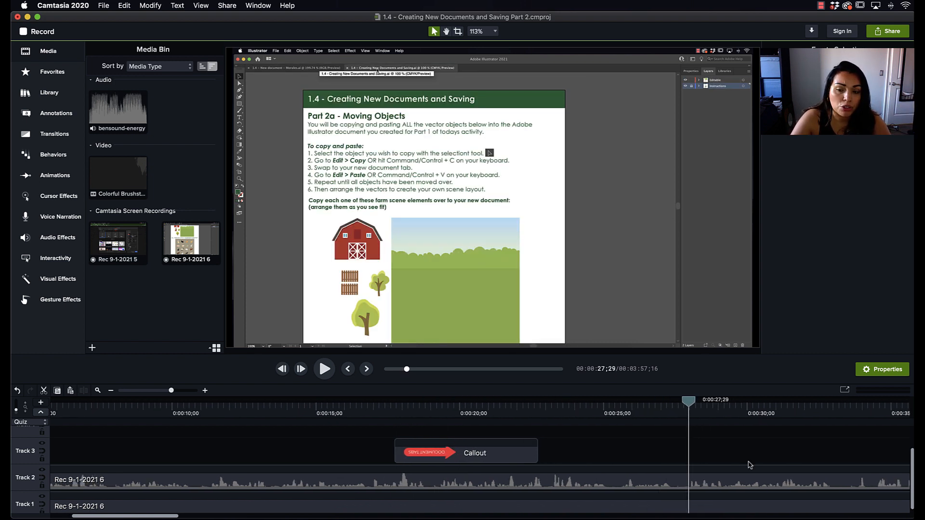
Preview the Command C and Control C keystroke callouts up to 0:01:42;27
scroll(749, 464, "right", 12)
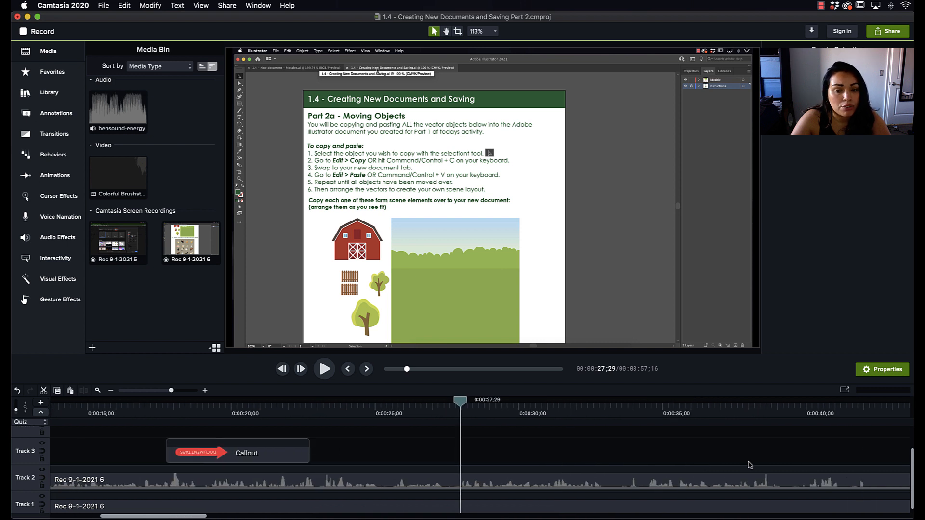
scroll(402, 500, "right", 1)
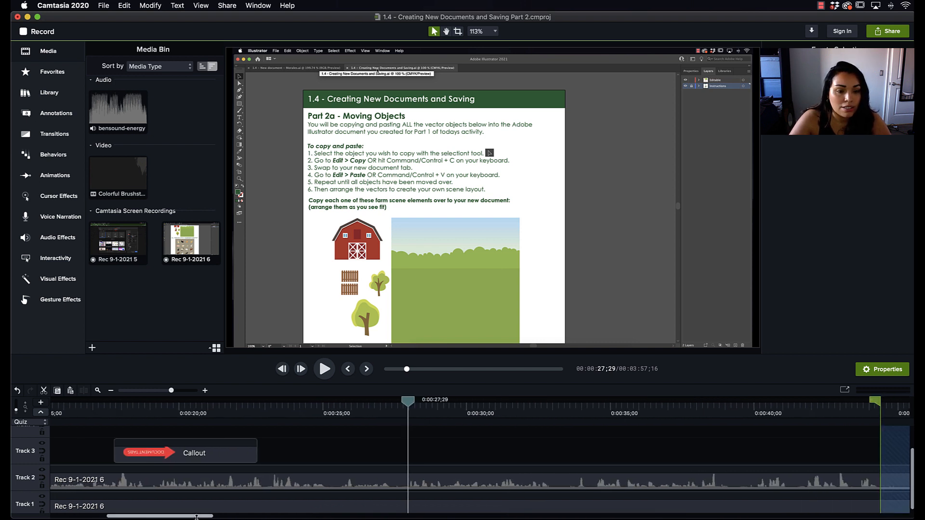
scroll(202, 517, "right", 3)
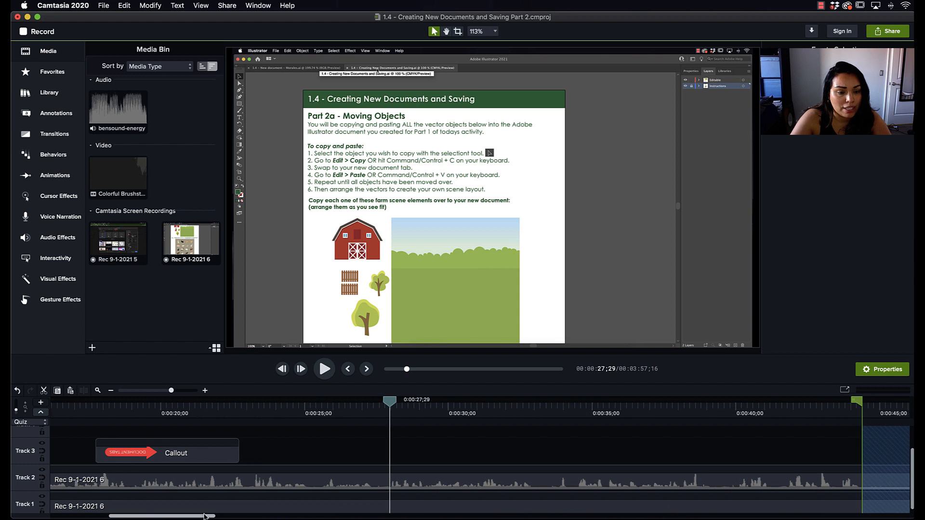
scroll(342, 516, "right", 20)
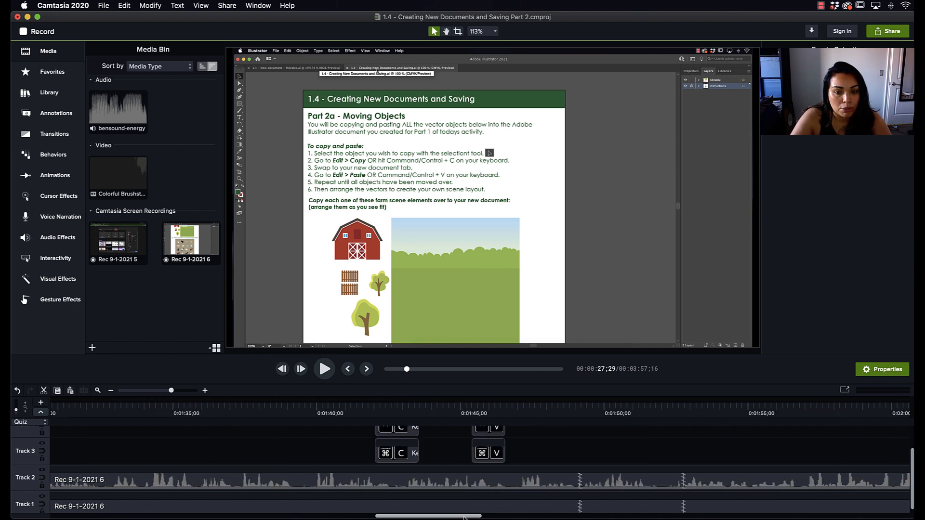
left_click(416, 410)
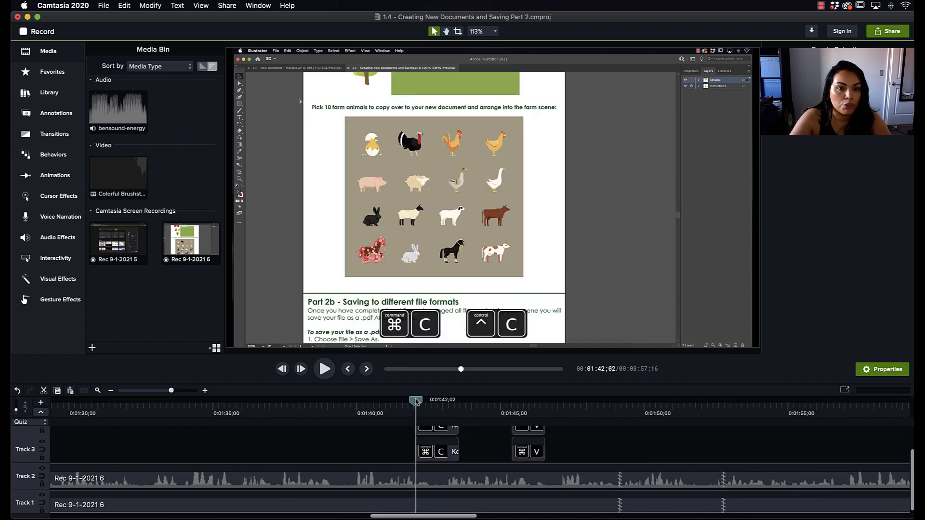
left_click_drag(416, 402, 439, 408)
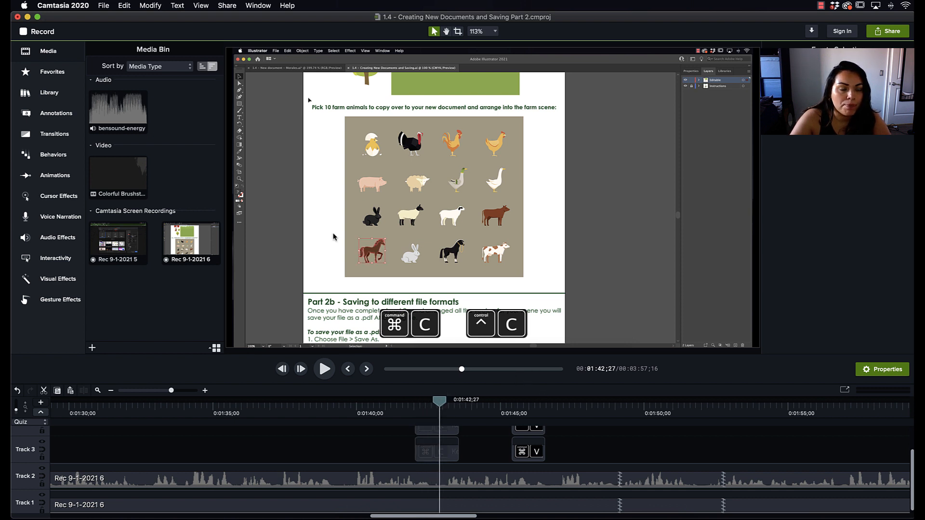
Look through the gesture, visual, interactivity, audio, cursor, animation, behavior and transition options available for the project
left_click(46, 301)
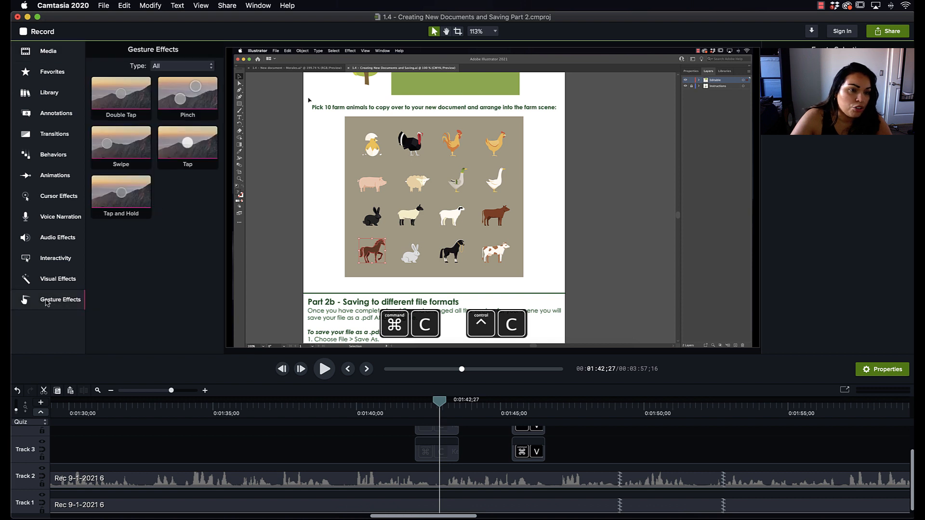
left_click(70, 278)
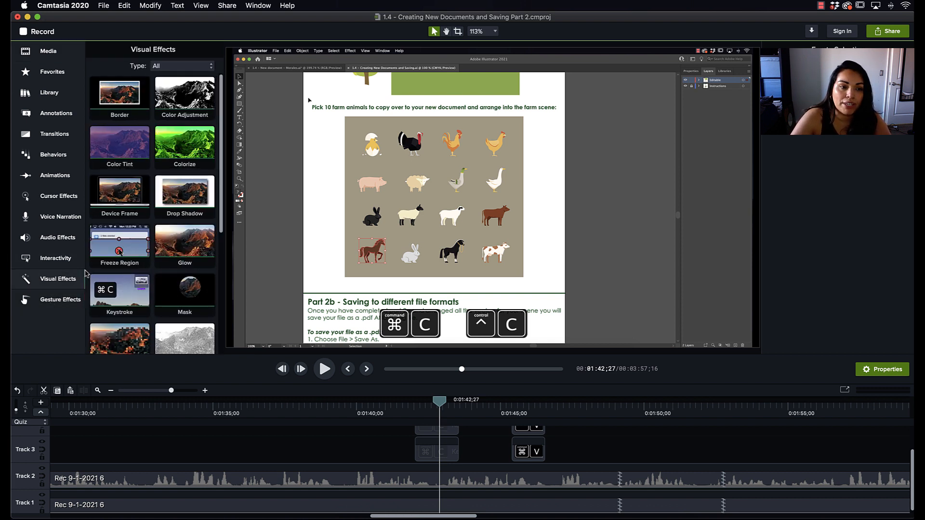
left_click(62, 265)
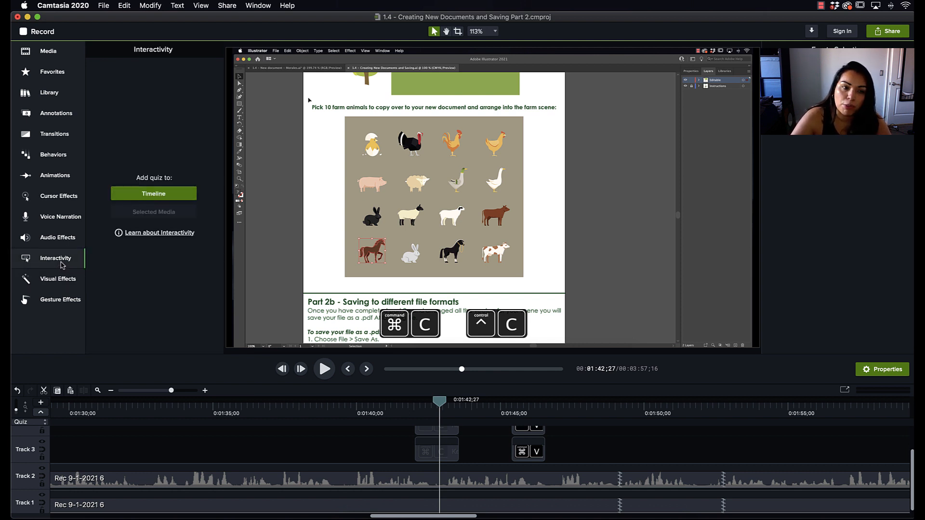
left_click(51, 240)
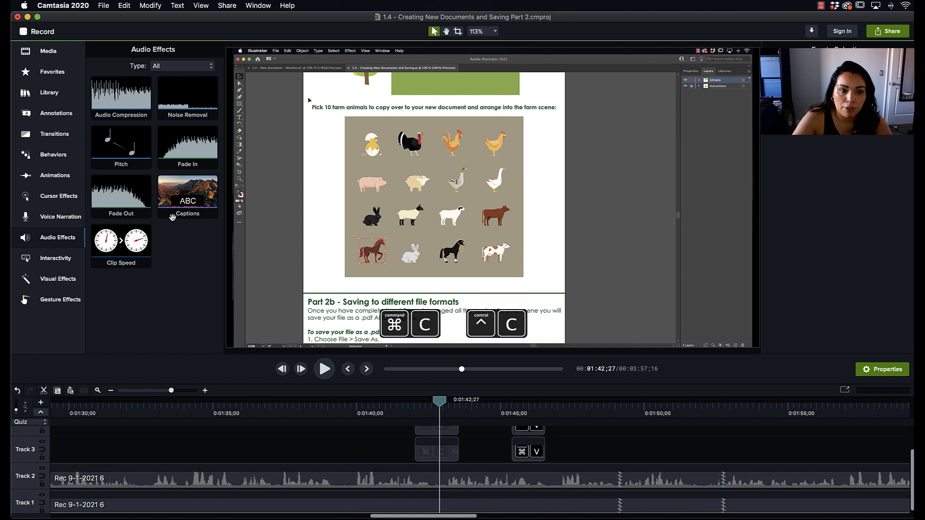
left_click(60, 204)
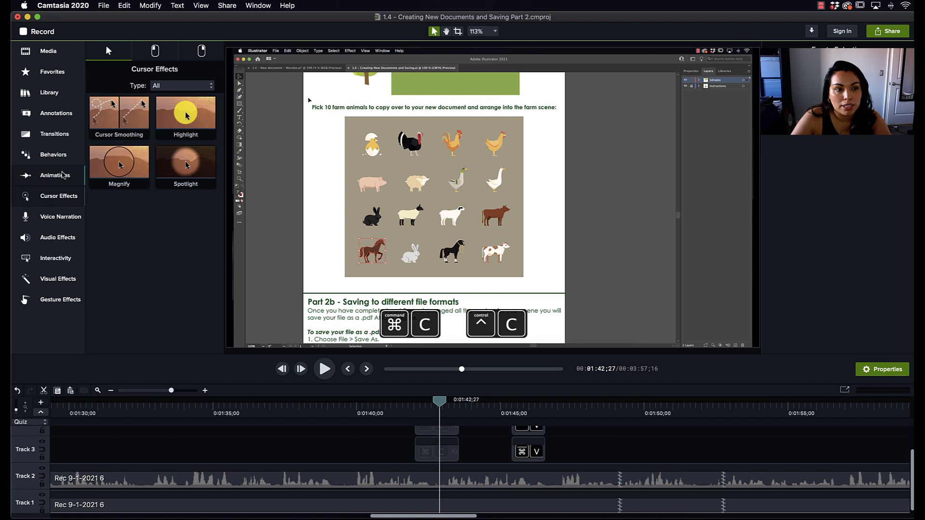
left_click(63, 175)
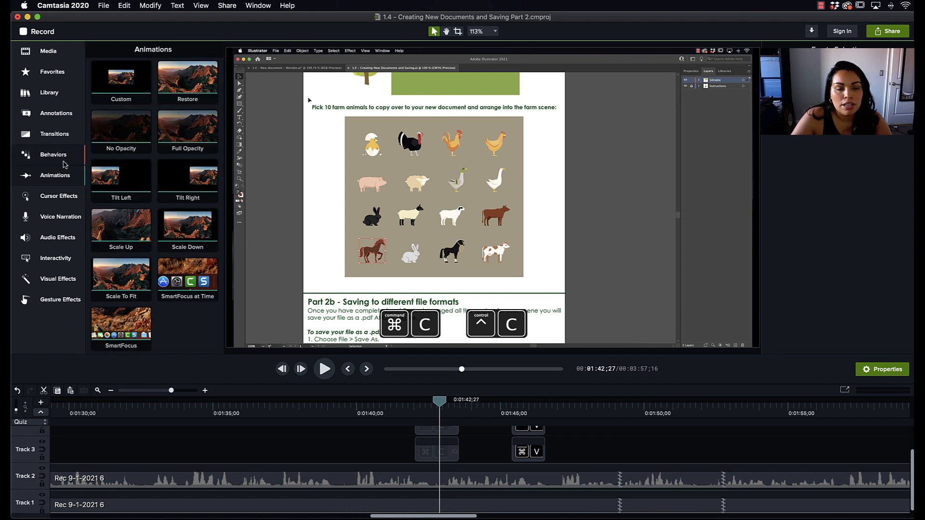
left_click(64, 164)
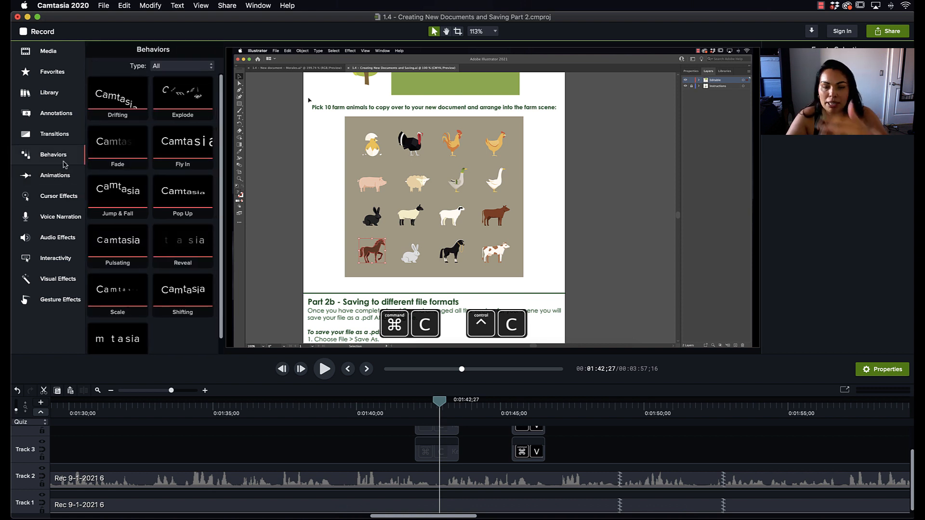
left_click(62, 133)
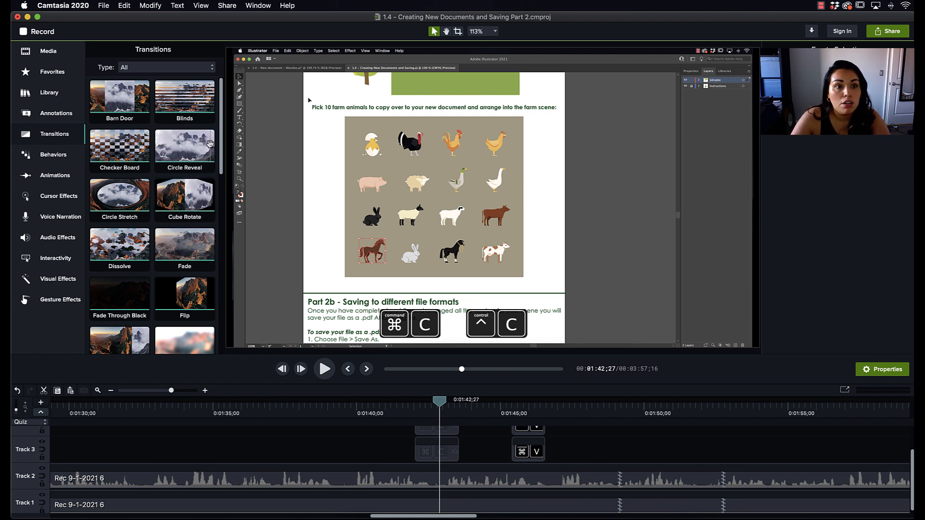
View the available sharing and export destinations without choosing one
left_click(231, 6)
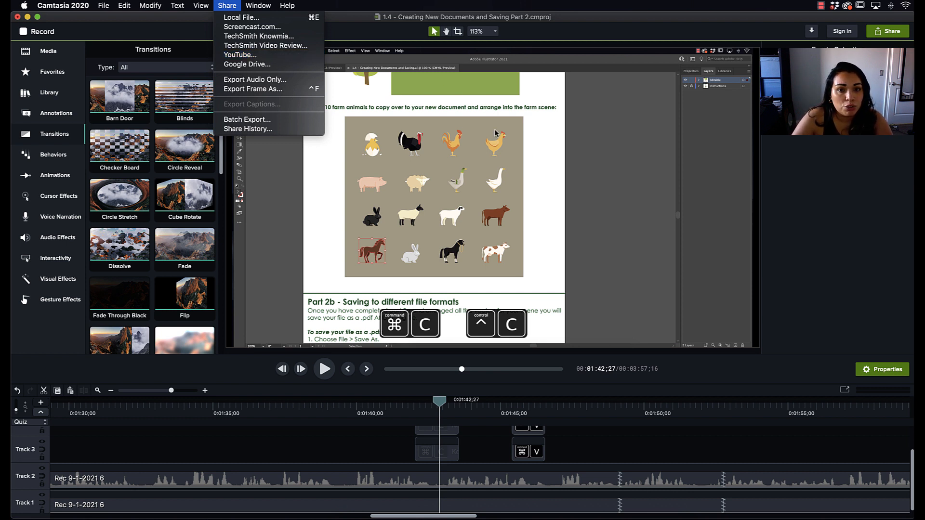
left_click(638, 36)
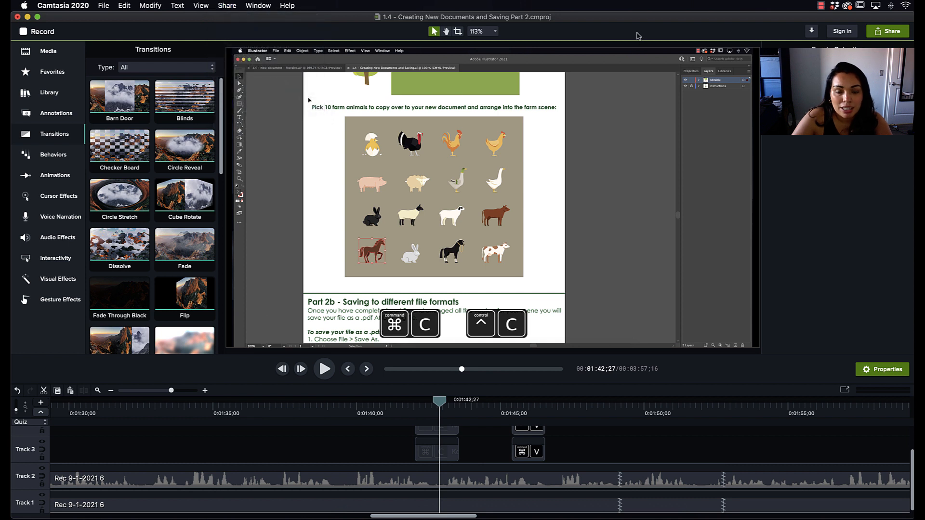